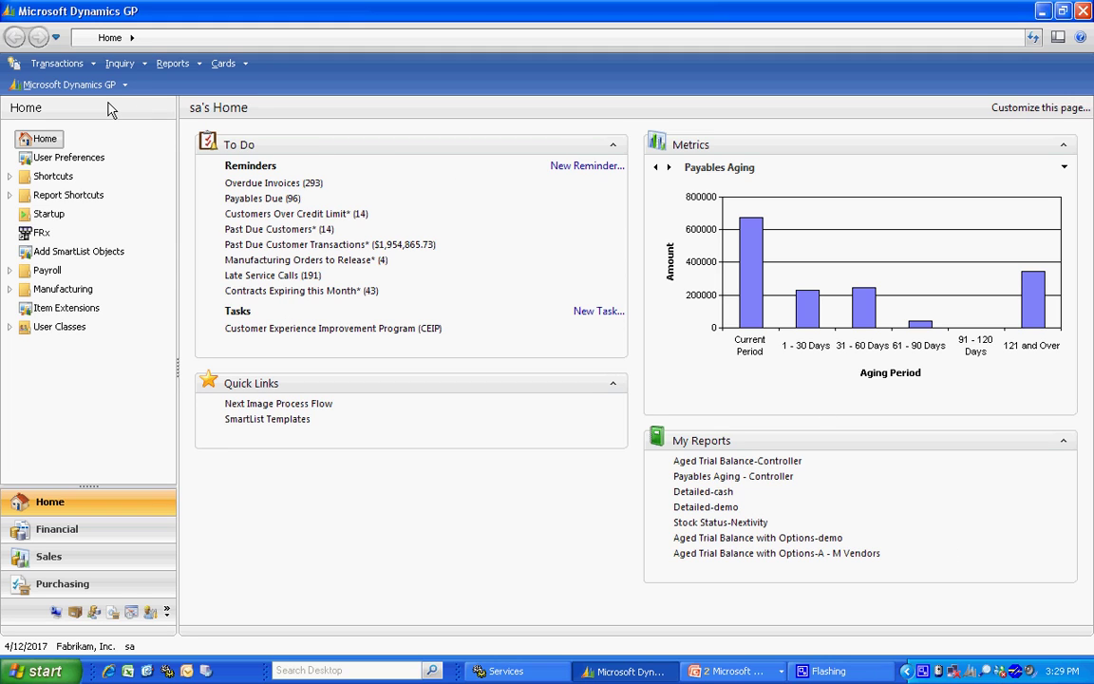
- Start a new shipment receipt in Receivings Transaction Entry for vendor CARLSONS0001
left_click(55, 65)
mouse_move(85, 117)
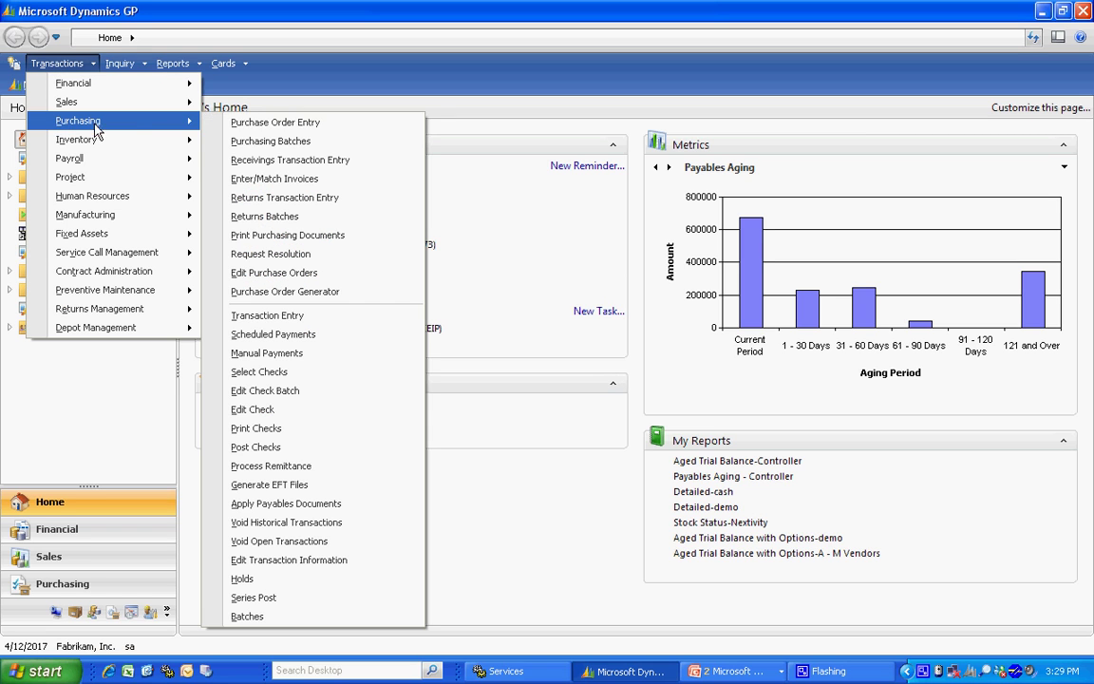
left_click(265, 161)
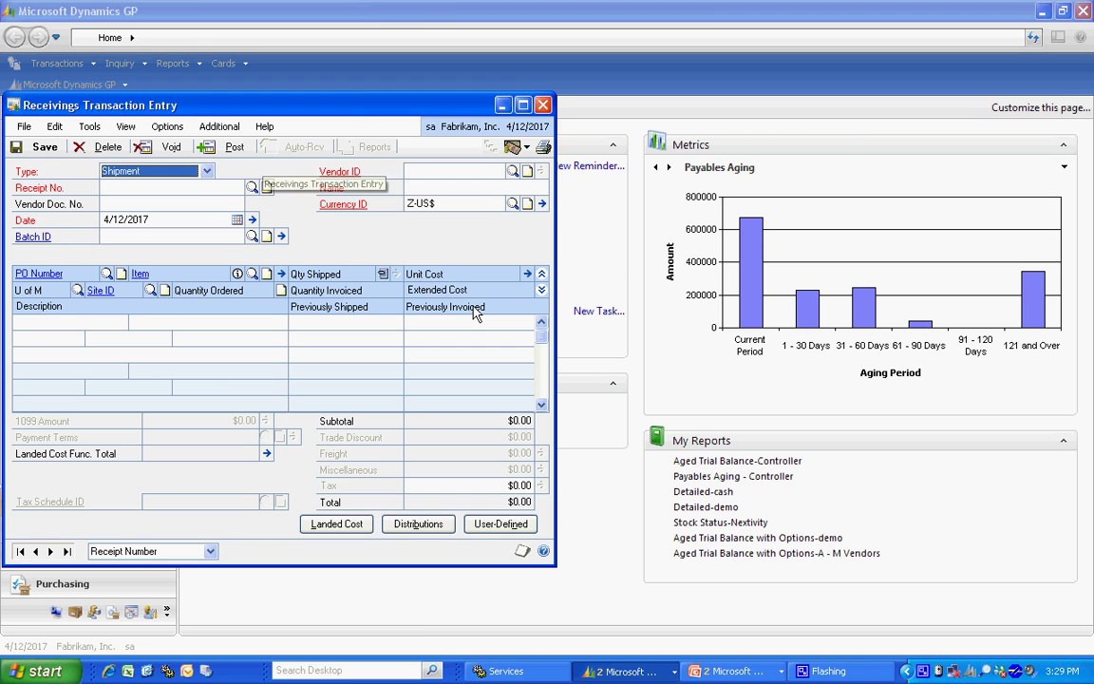
key("Tab")
key("Tab")
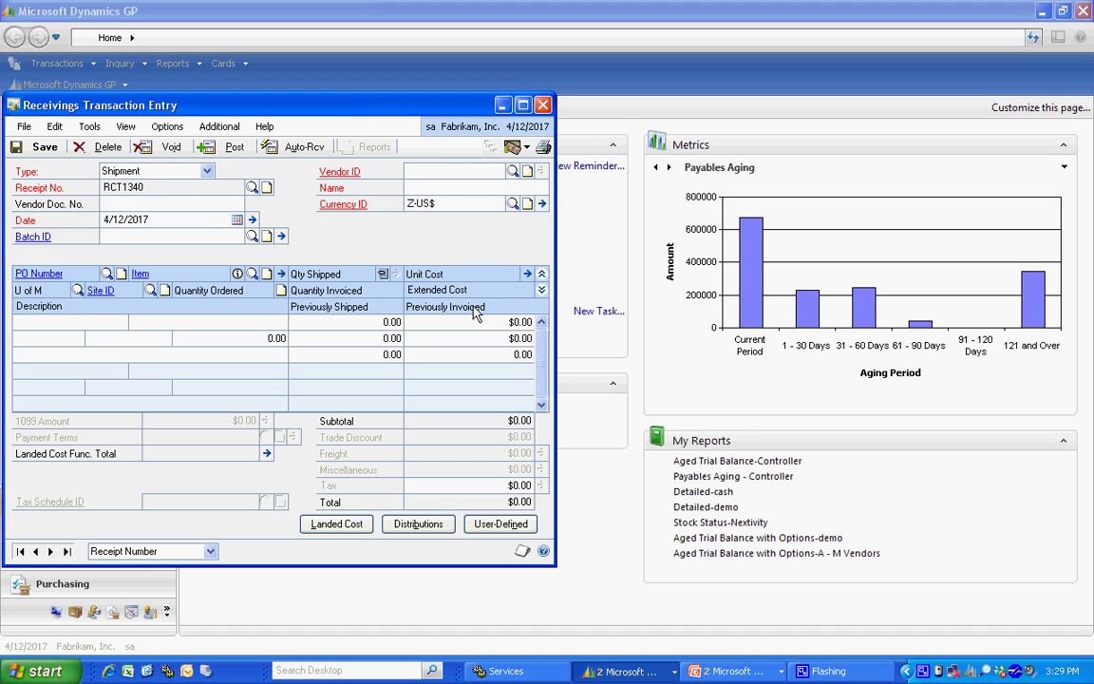
type("CARLSONS0001")
key("Tab")
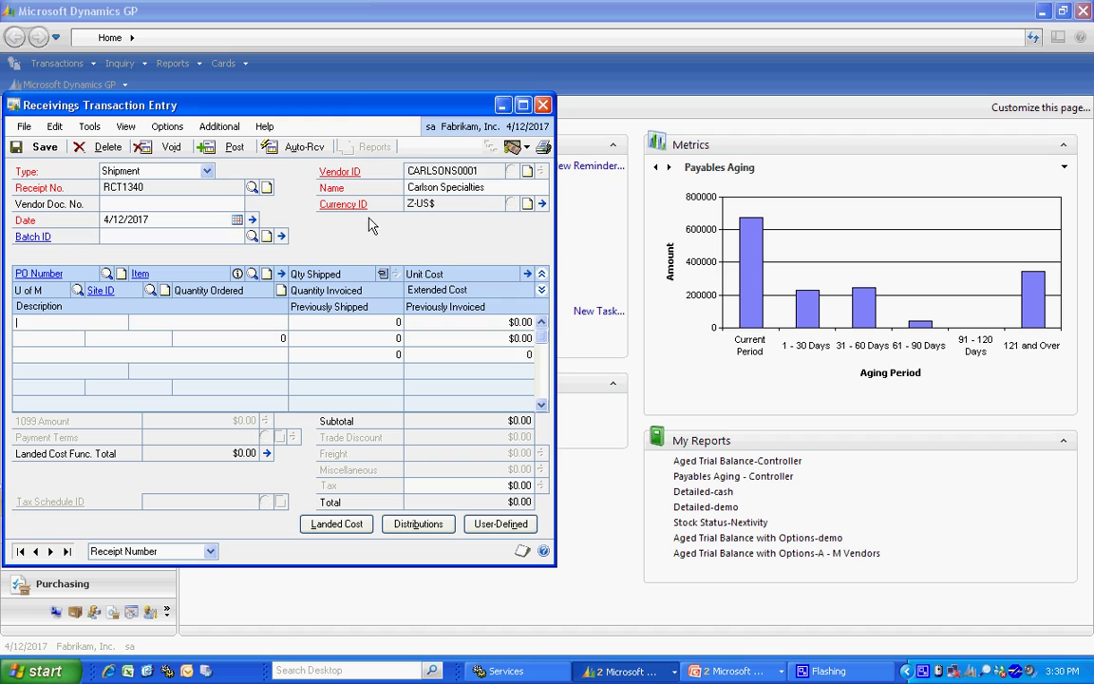
- Auto-receive 5 units of the COMPUTER purchase order line, automatically generating their serial numbers
left_click(293, 147)
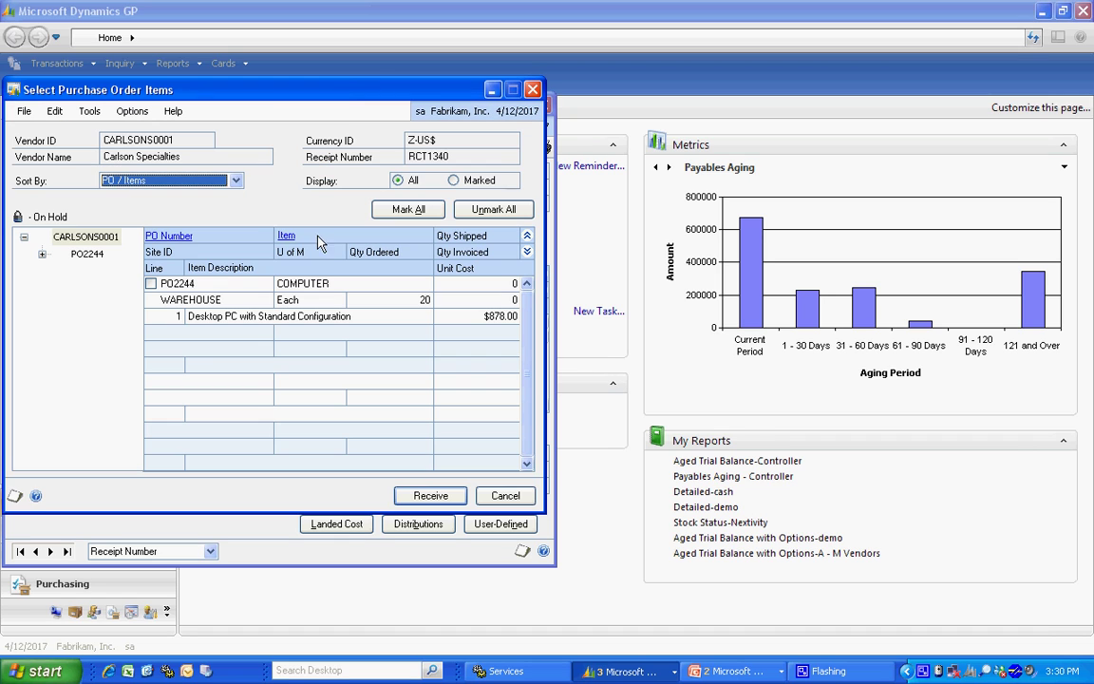
left_click(150, 283)
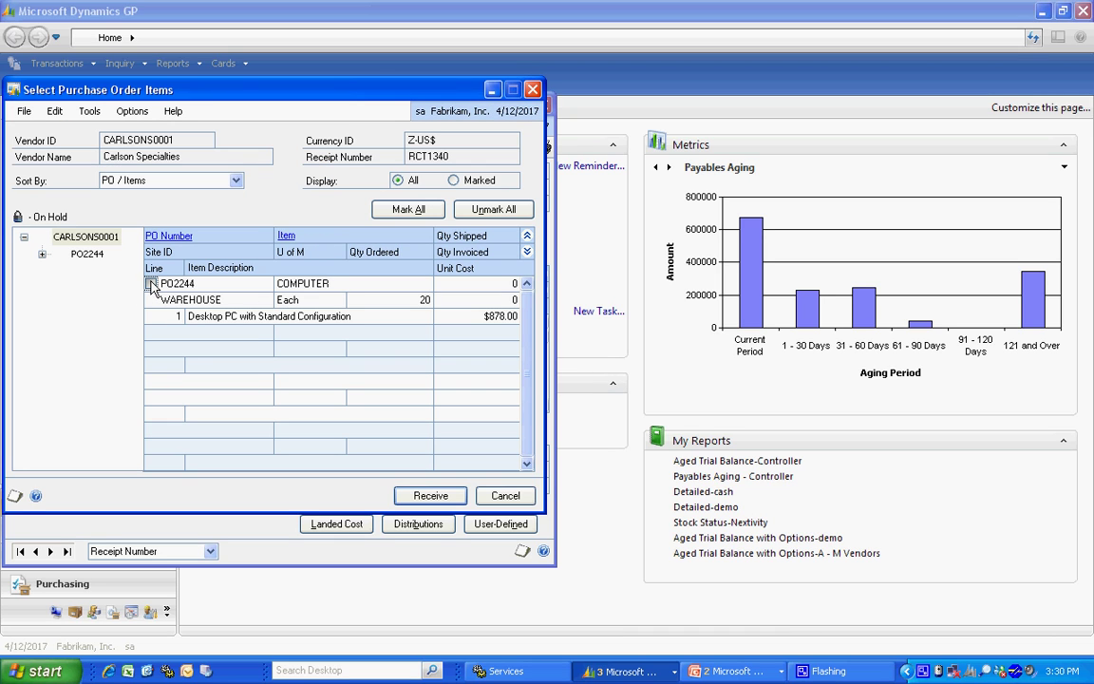
left_click(508, 284)
type("5")
left_click(439, 496)
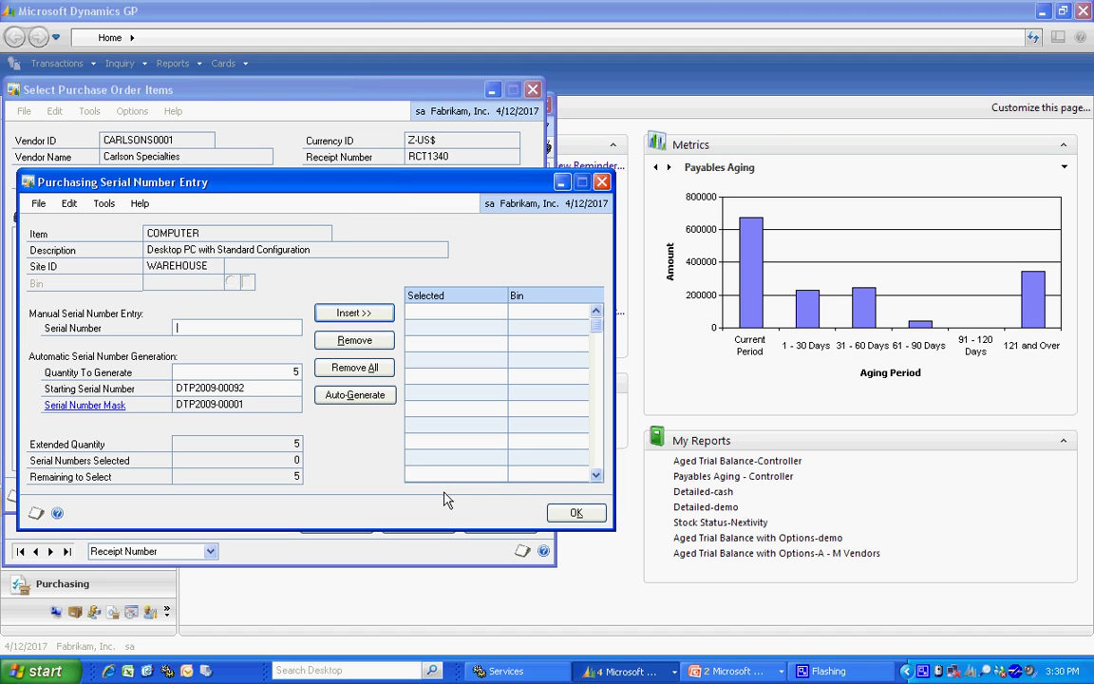
left_click(352, 397)
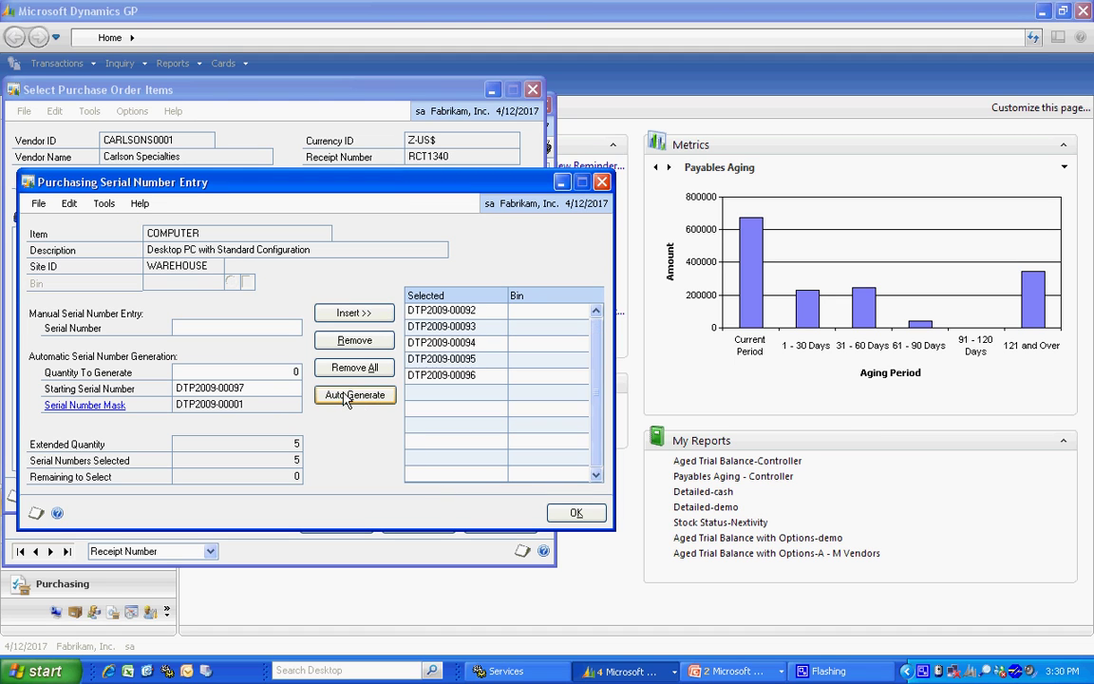
left_click(572, 514)
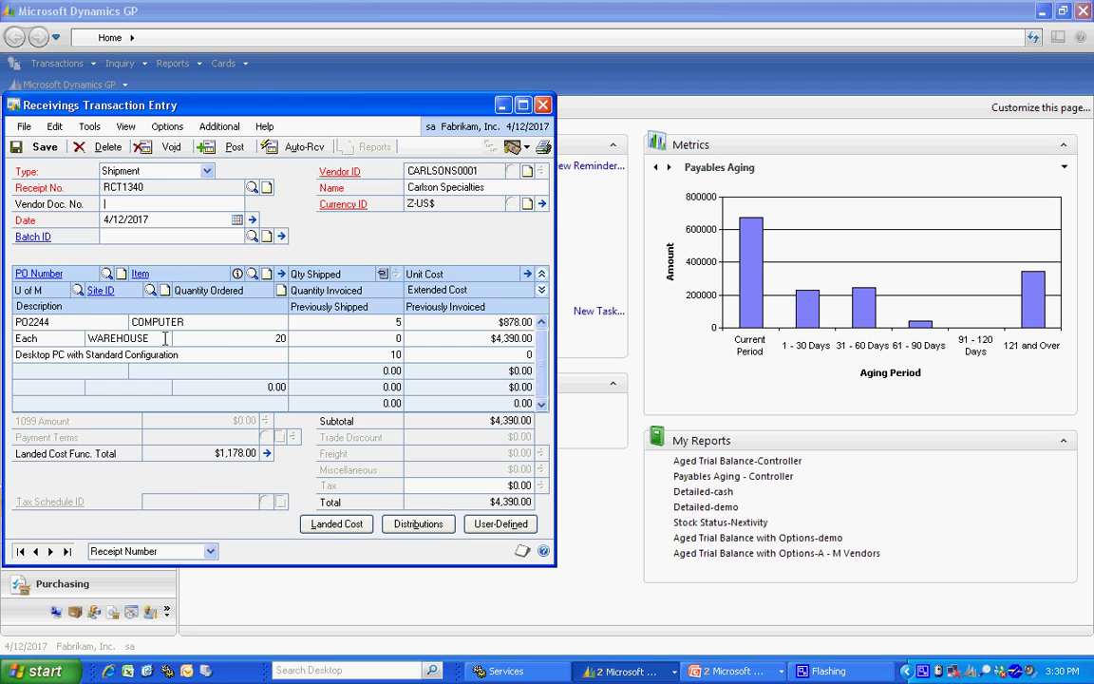
- Review the receipt's landed cost totals, then post the shipment receipt and close its entry window
left_click(266, 454)
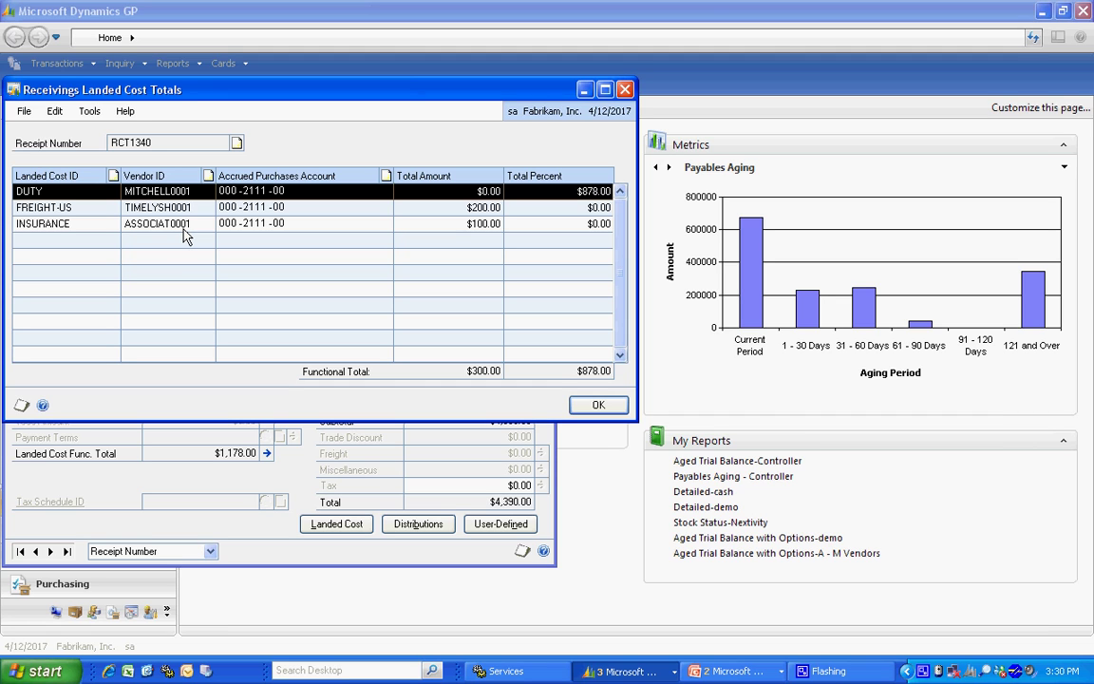
left_click(594, 409)
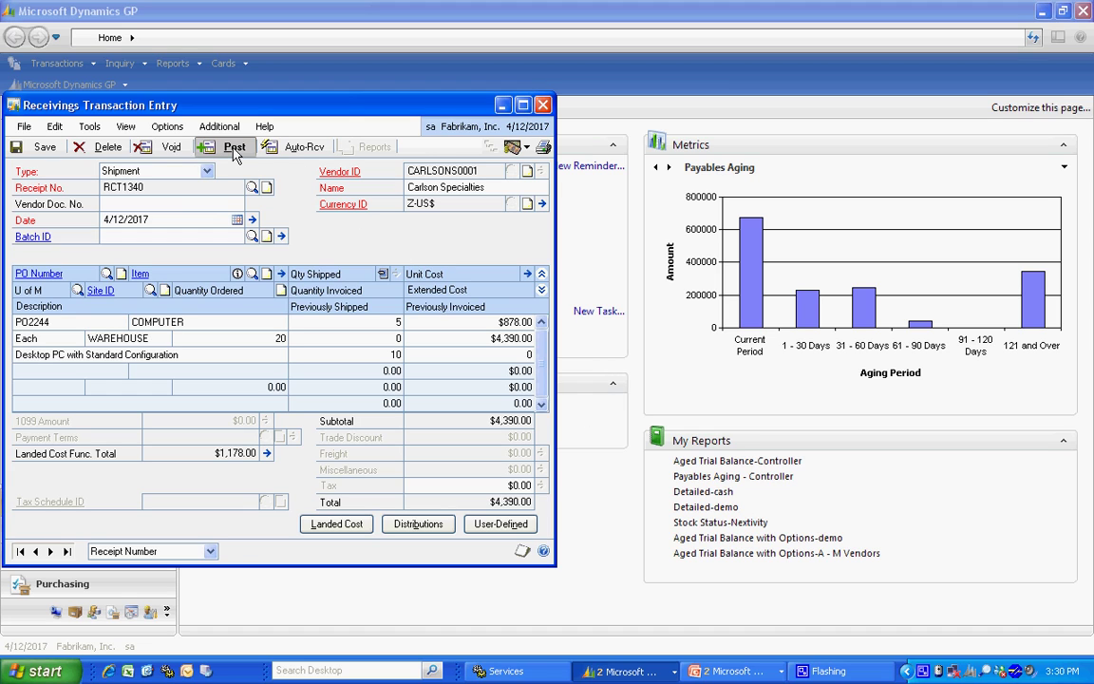
left_click(234, 150)
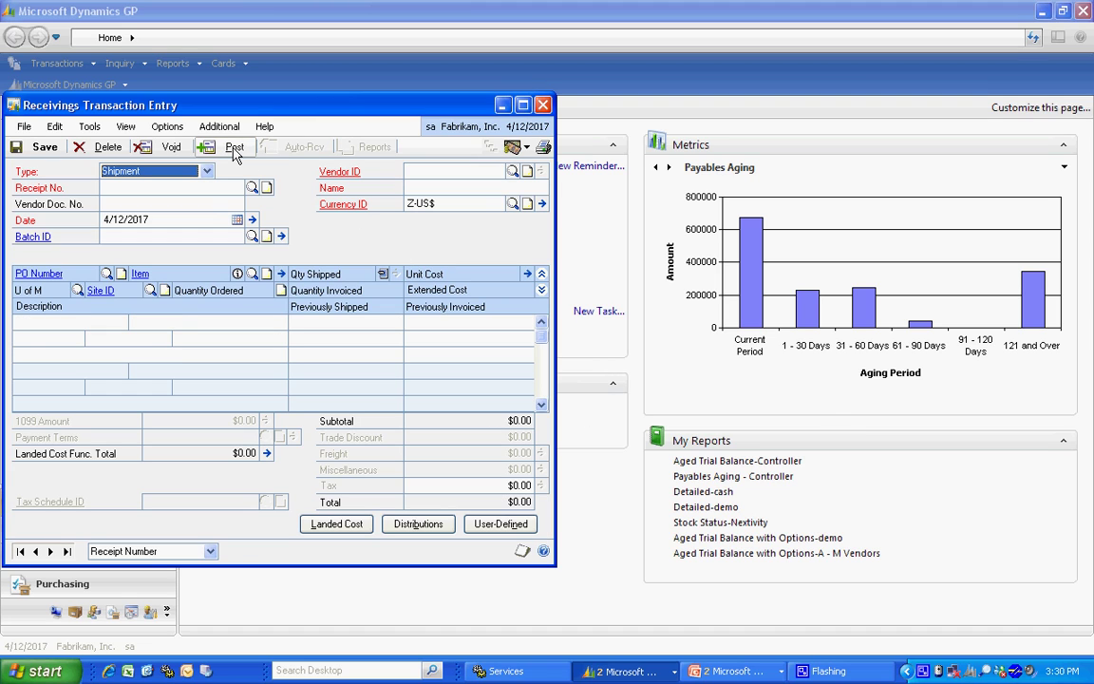
left_click(543, 105)
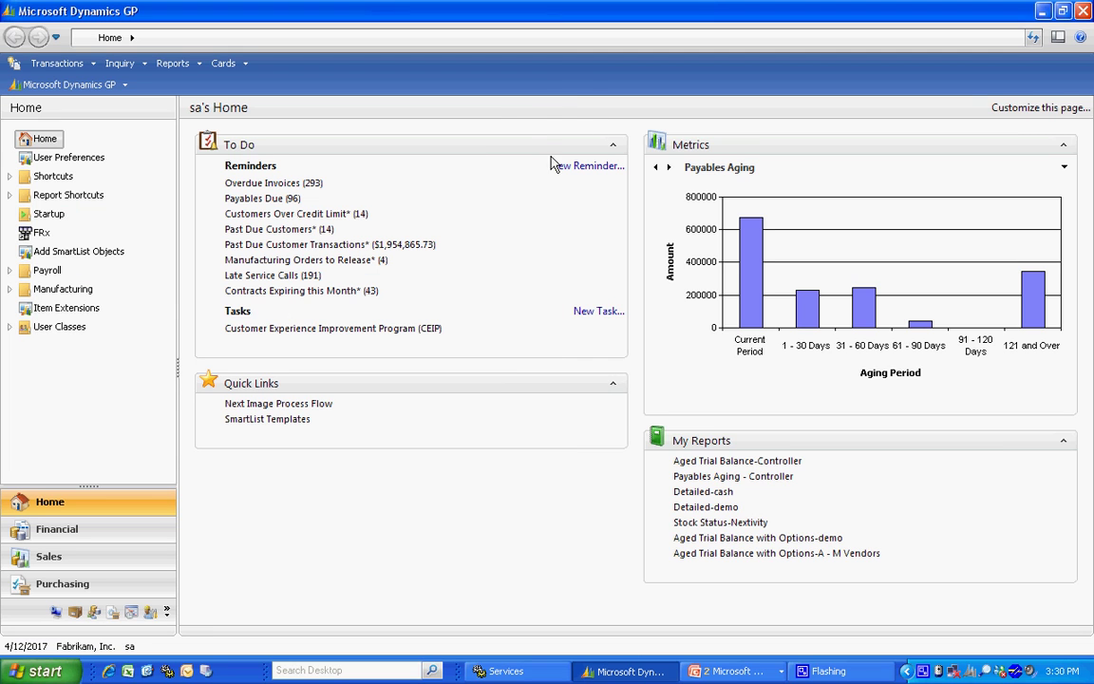
- Start a new purchasing invoice for matching, with vendor document number 987898
left_click(71, 63)
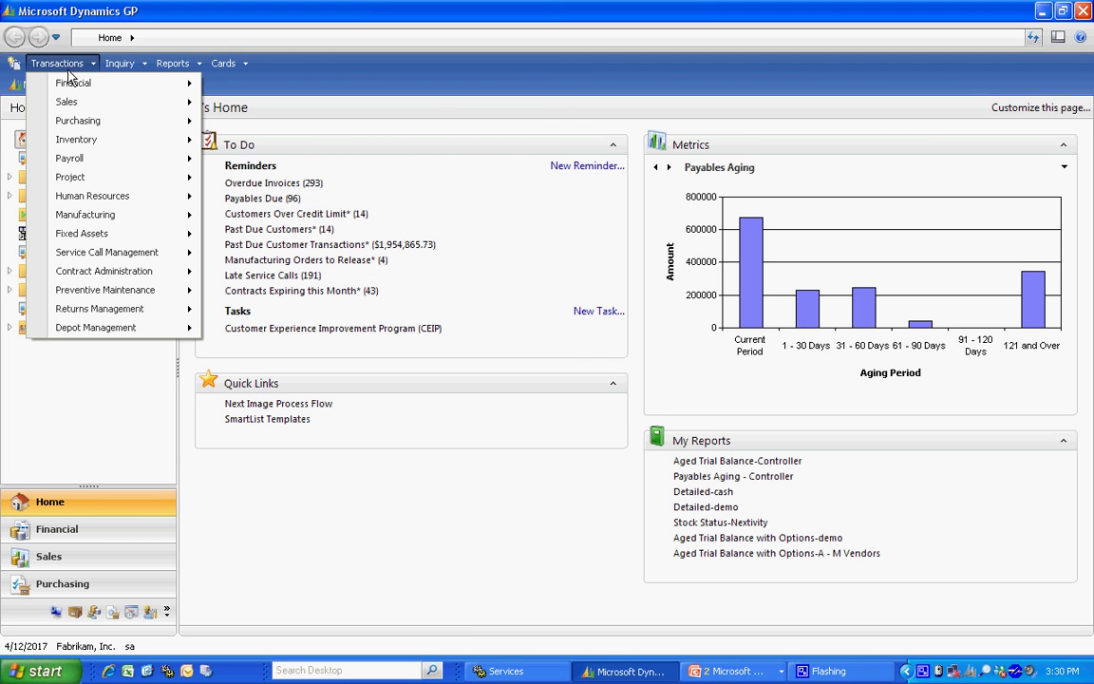
mouse_move(151, 122)
left_click(270, 184)
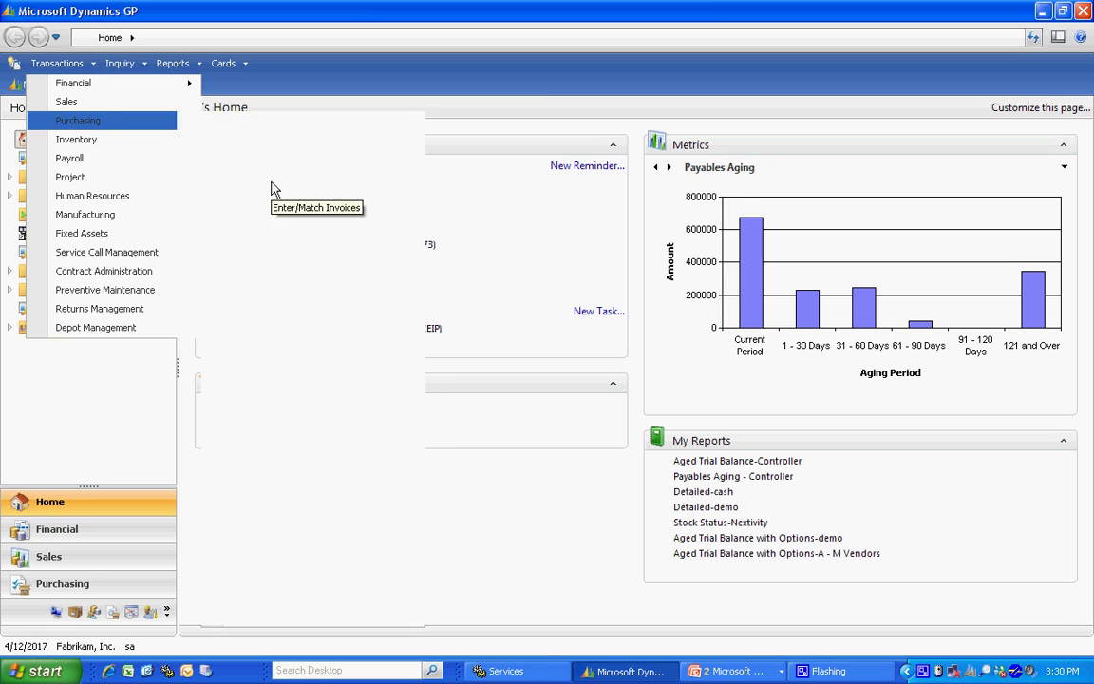
key("Tab")
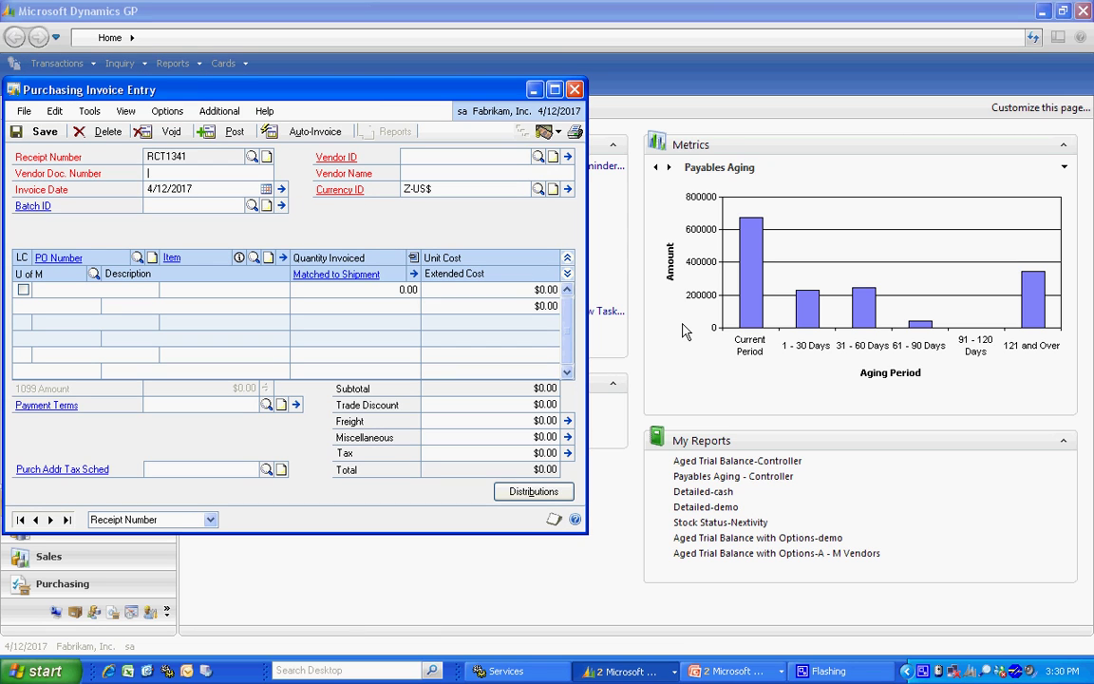
type("987898")
key("Tab")
- Set the invoice's vendor to ASSOCIAT0001, keeping the default vendor name
key("Tab")
key("Tab")
type("ASSOC")
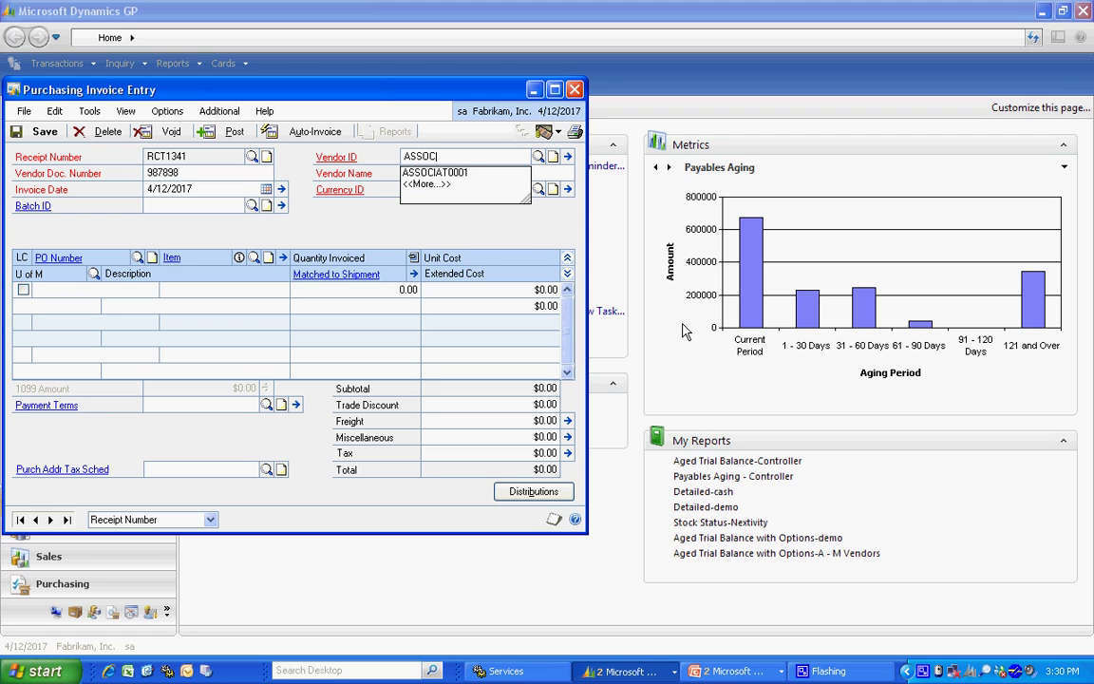
key("Down")
key("Return")
key("Tab")
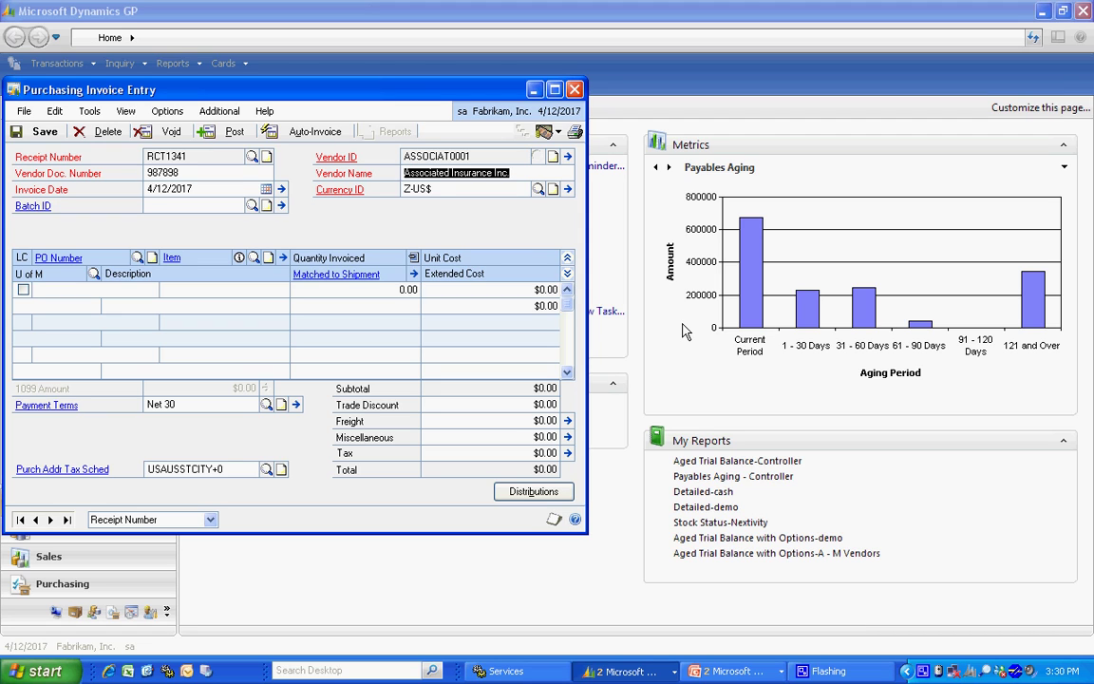
key("Tab")
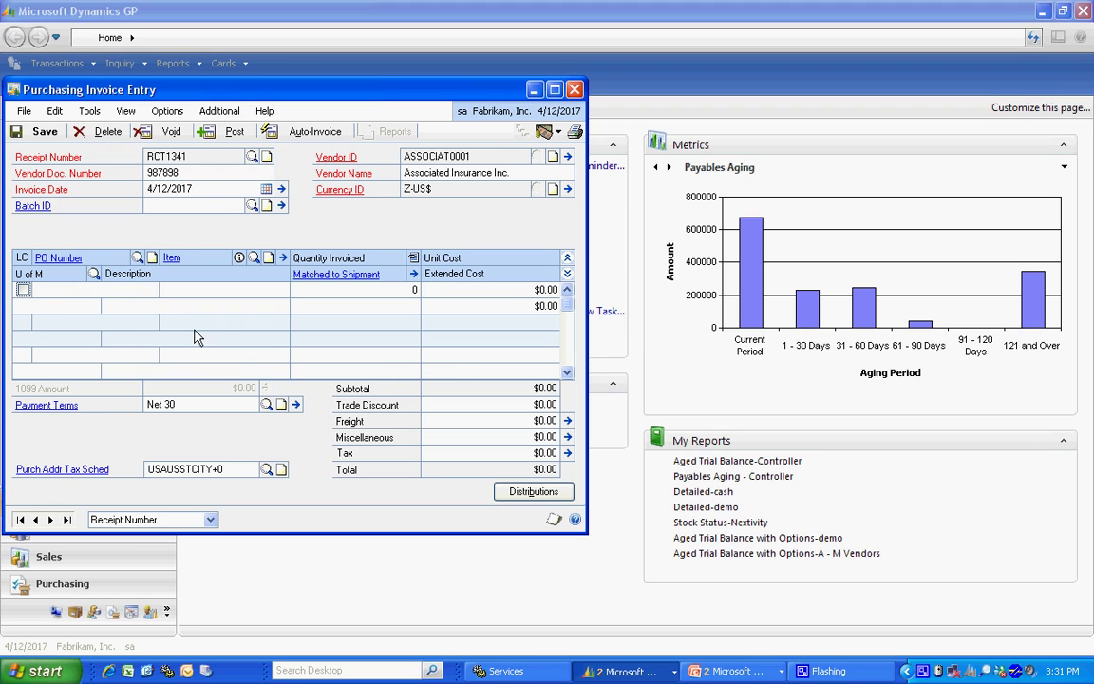
- Mark the first invoice line as a landed cost and choose INSURANCE as its landed cost item
left_click(253, 260)
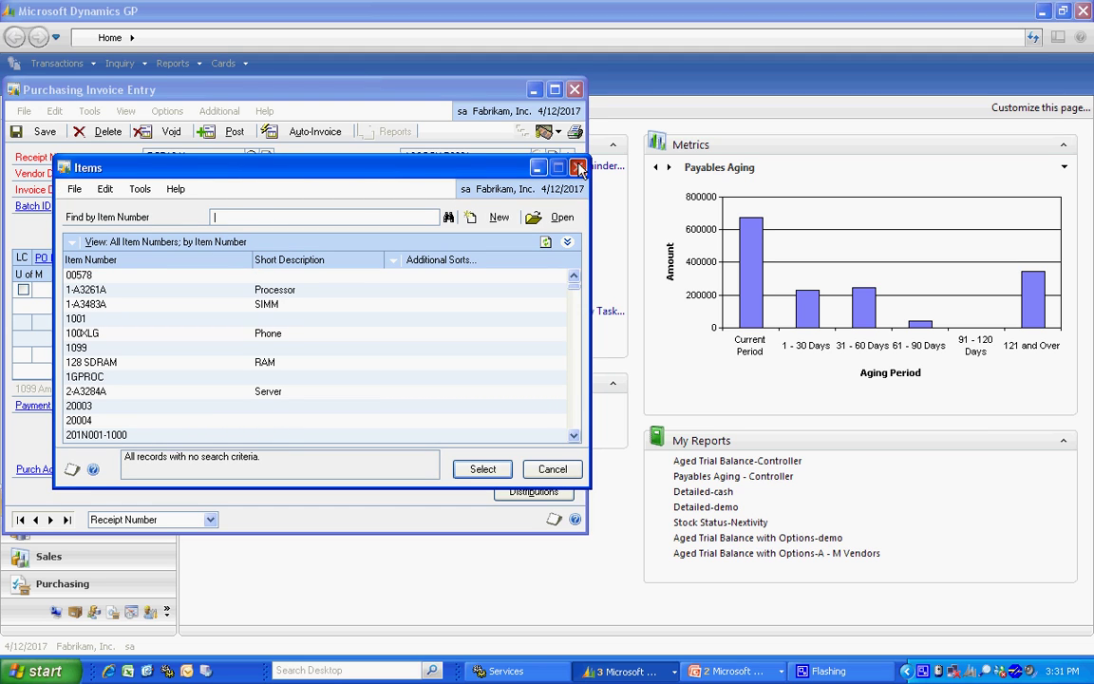
key("Escape")
left_click(24, 290)
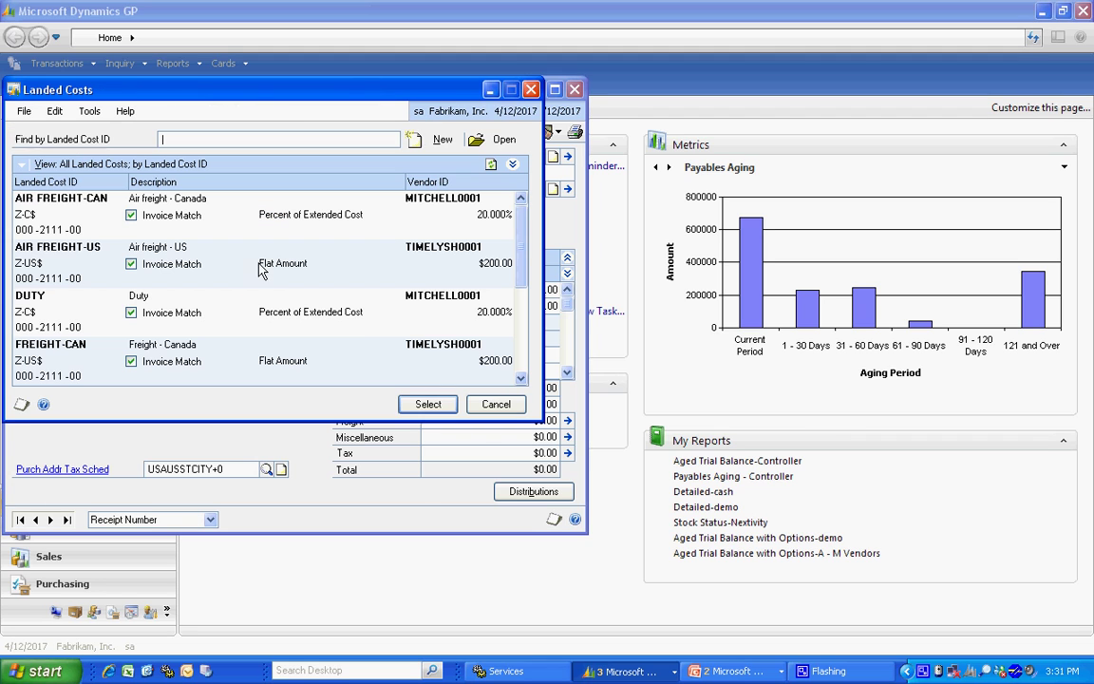
left_click(237, 257)
scroll(475, 308, "down", 3)
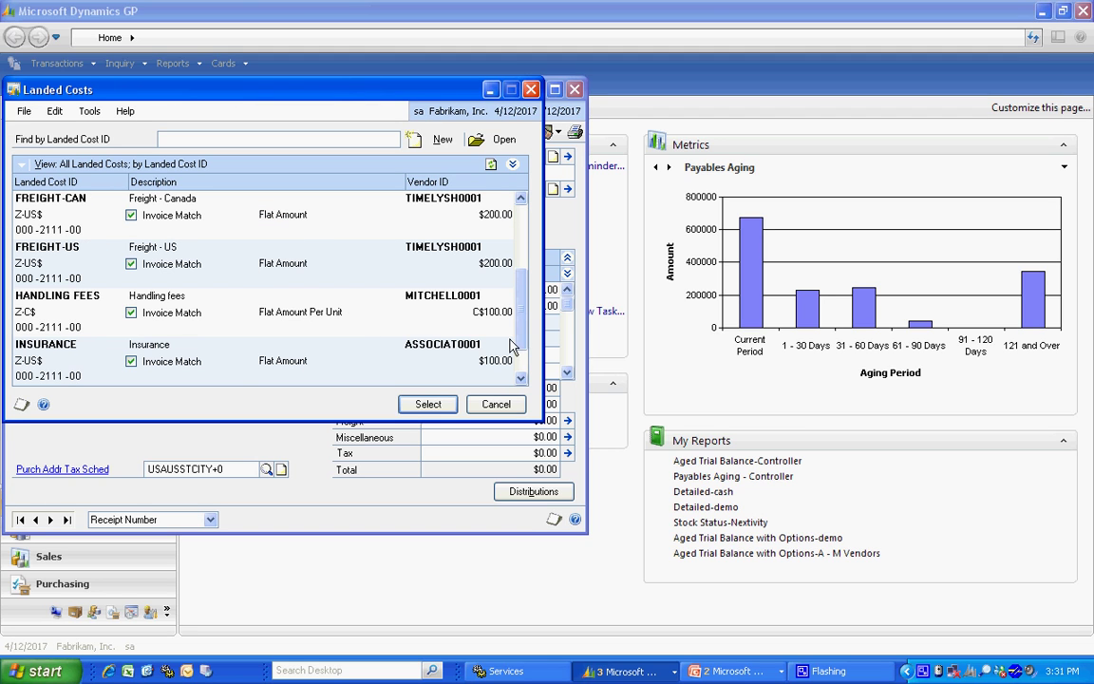
left_click(69, 357)
left_click(418, 403)
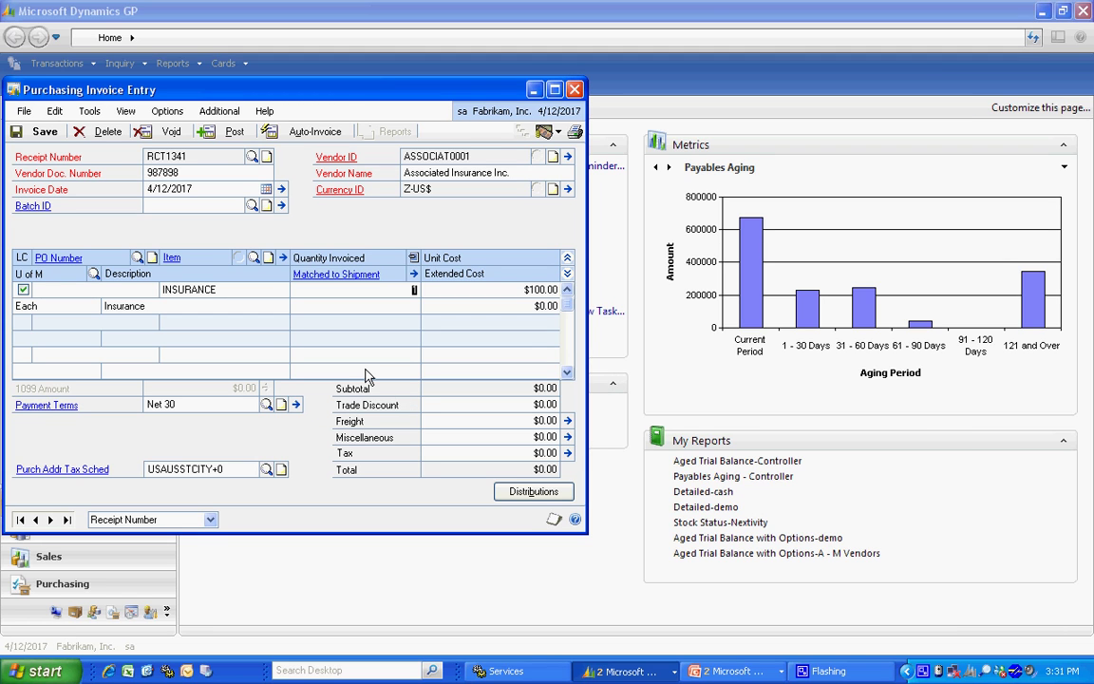
- Match the insurance invoice line to shipment receipt RCT1340 and accept the match
left_click(414, 281)
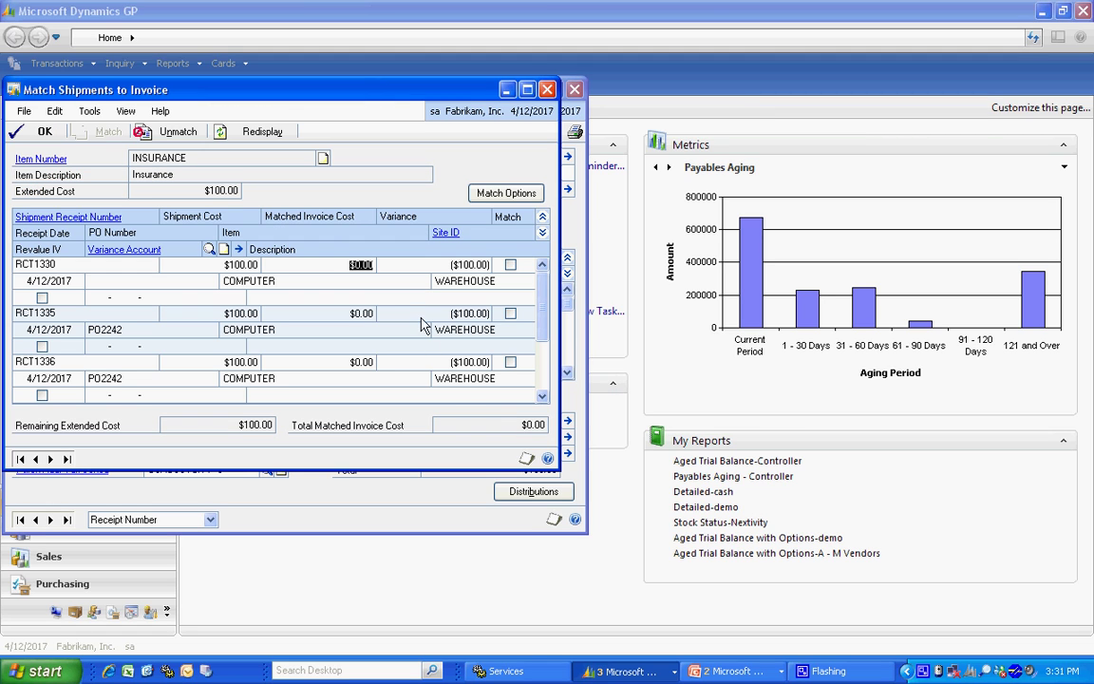
left_click(542, 397)
left_click(542, 397)
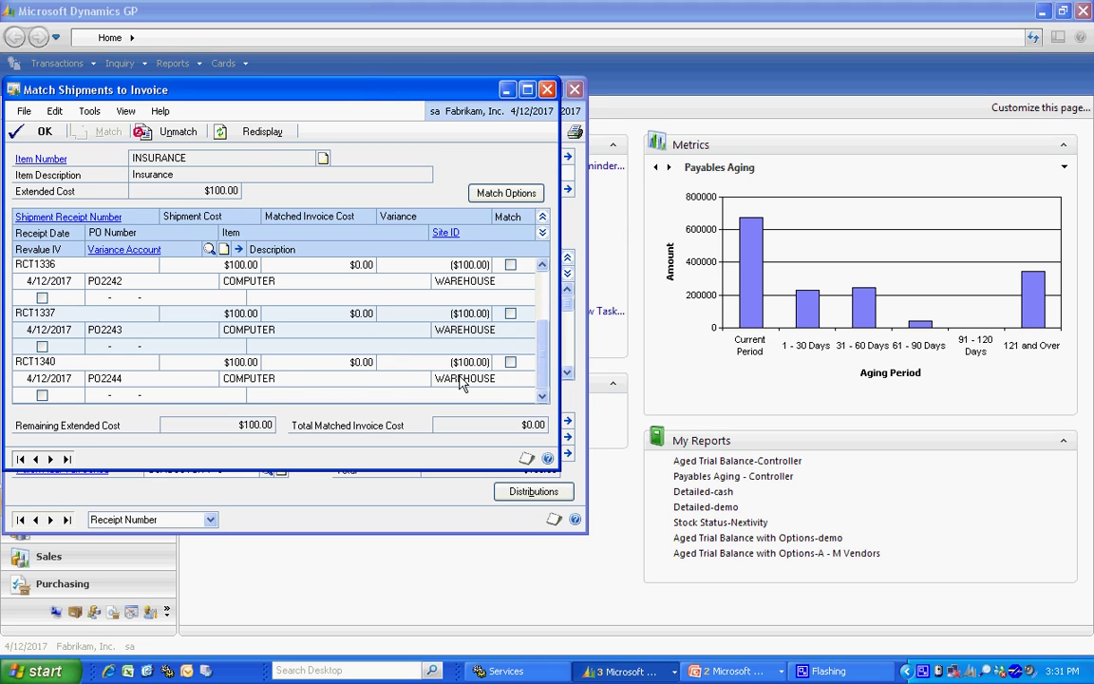
left_click(510, 363)
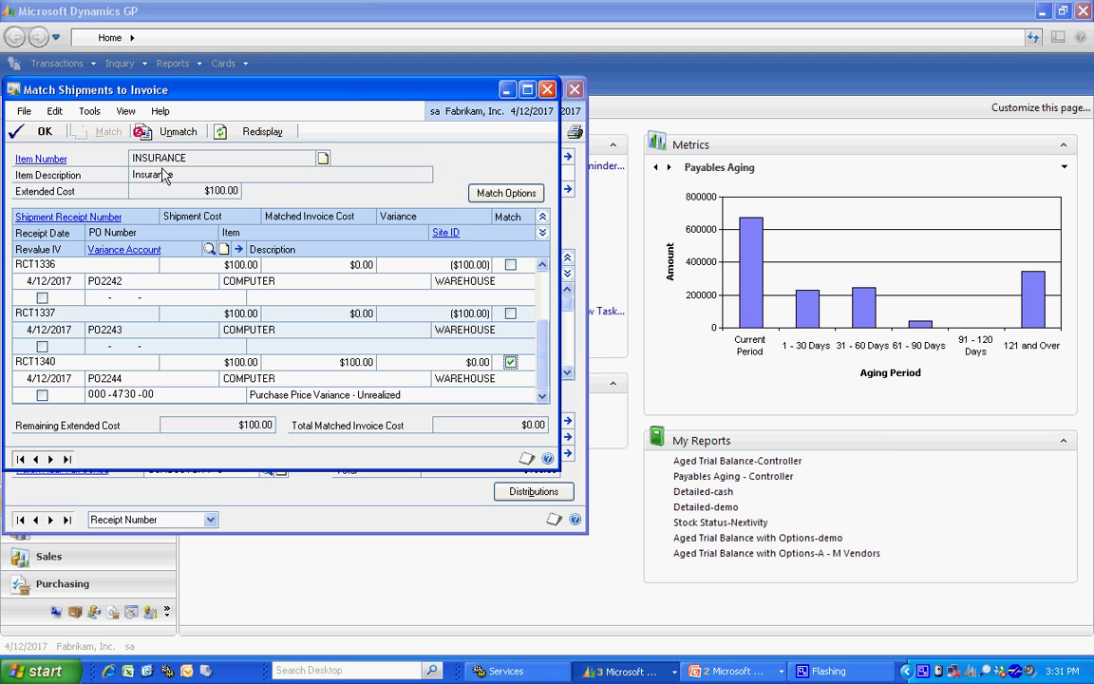
left_click(43, 133)
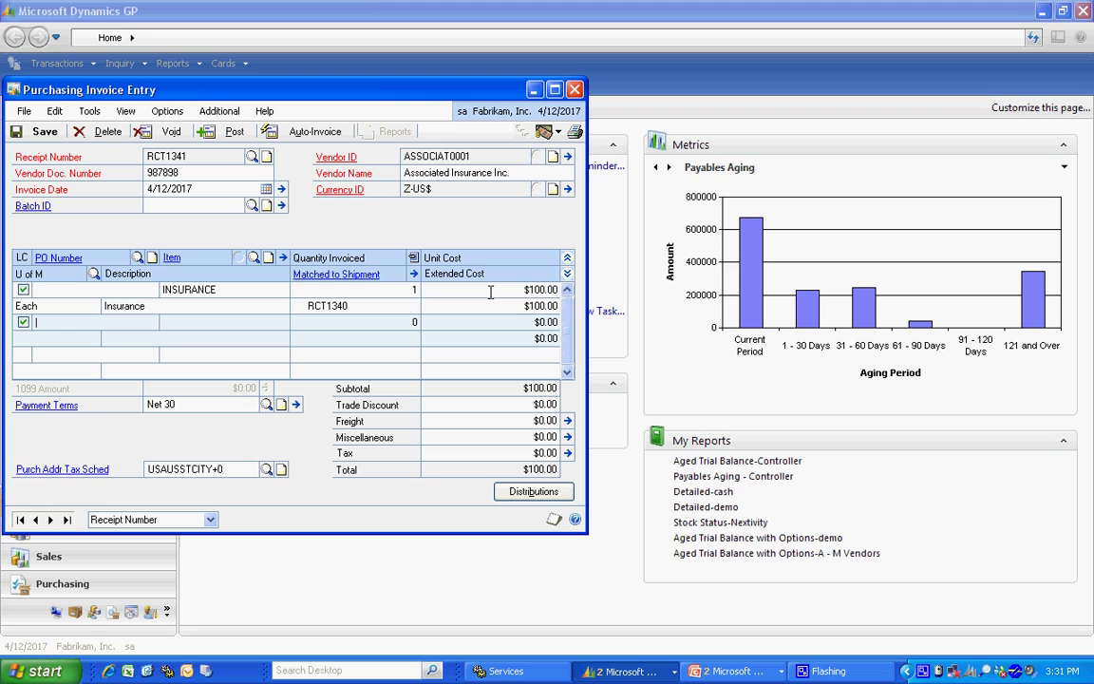
- Set the INSURANCE line's unit cost to $125.00
left_click(490, 290)
type("125")
key("Tab")
- Set the matched invoice cost of shipment receipt RCT1340 to $125.00 and acknowledge the difference from the shipment cost
left_click(413, 274)
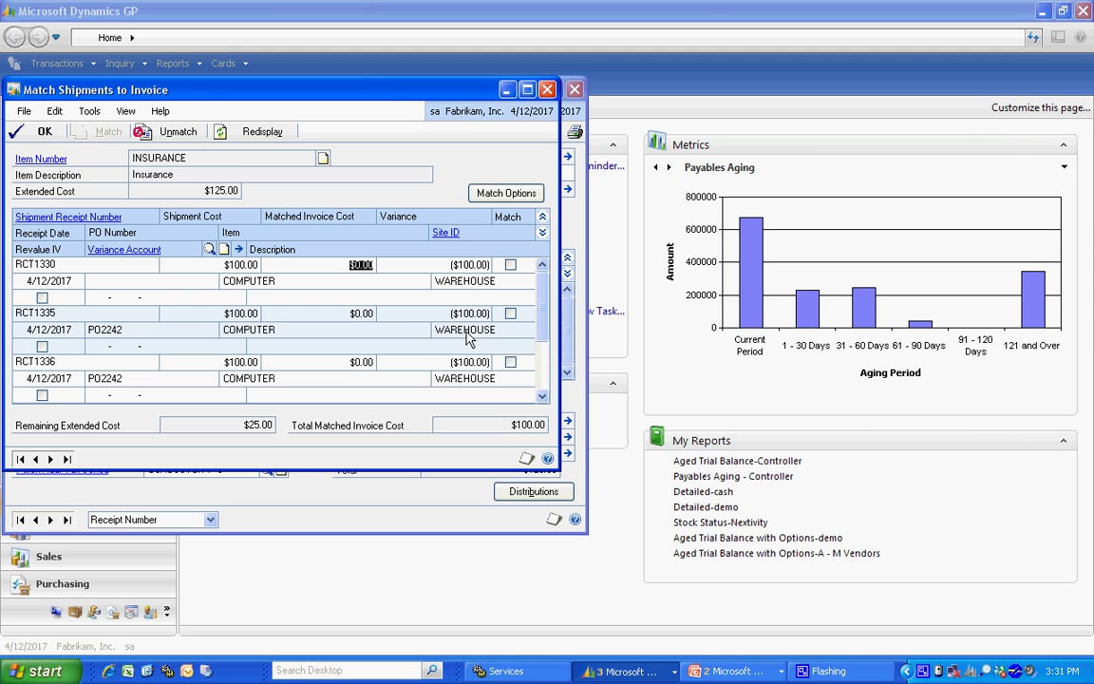
left_click(544, 398)
left_click(544, 398)
left_click(342, 361)
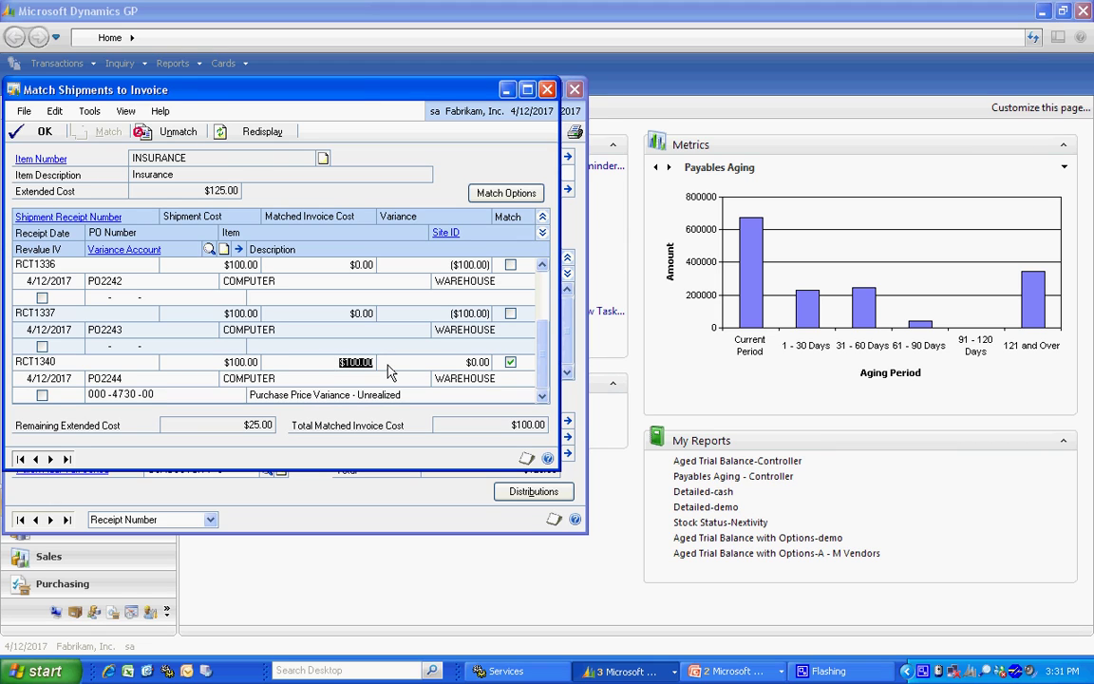
type("0.12")
type("00")
key("Tab")
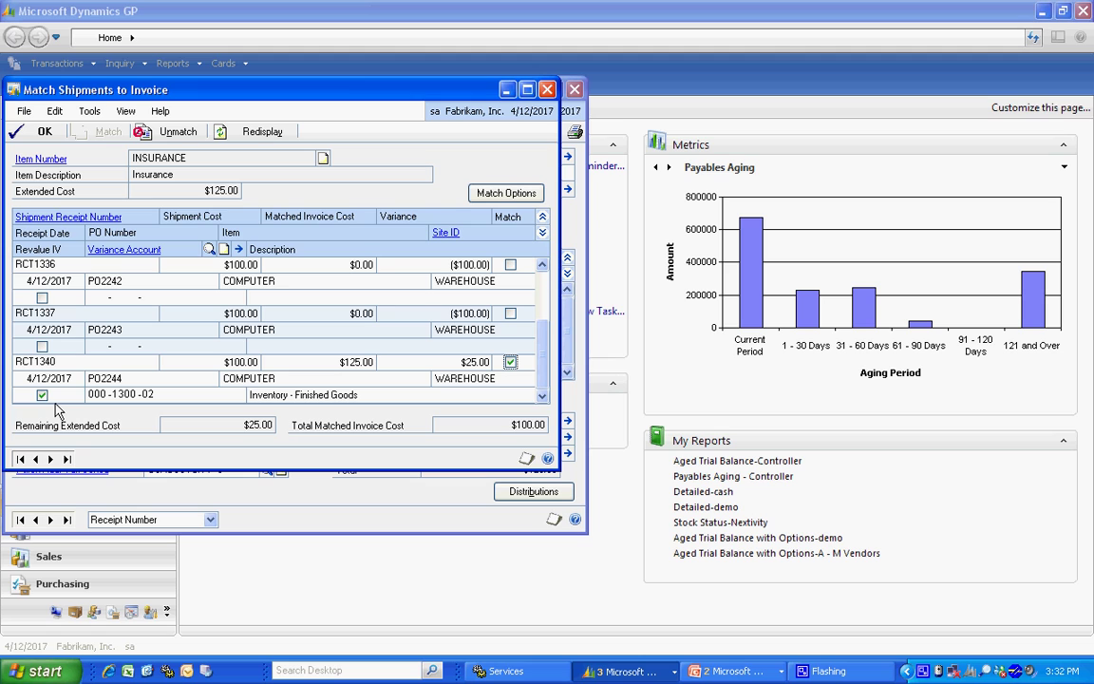
left_click(43, 133)
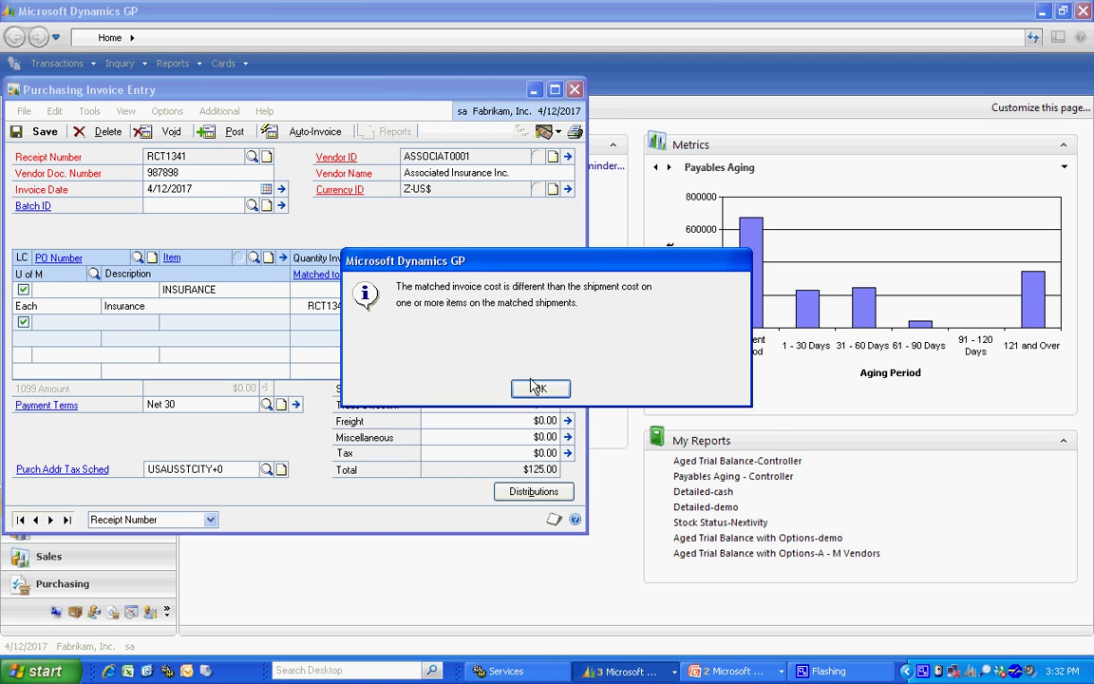
left_click(536, 393)
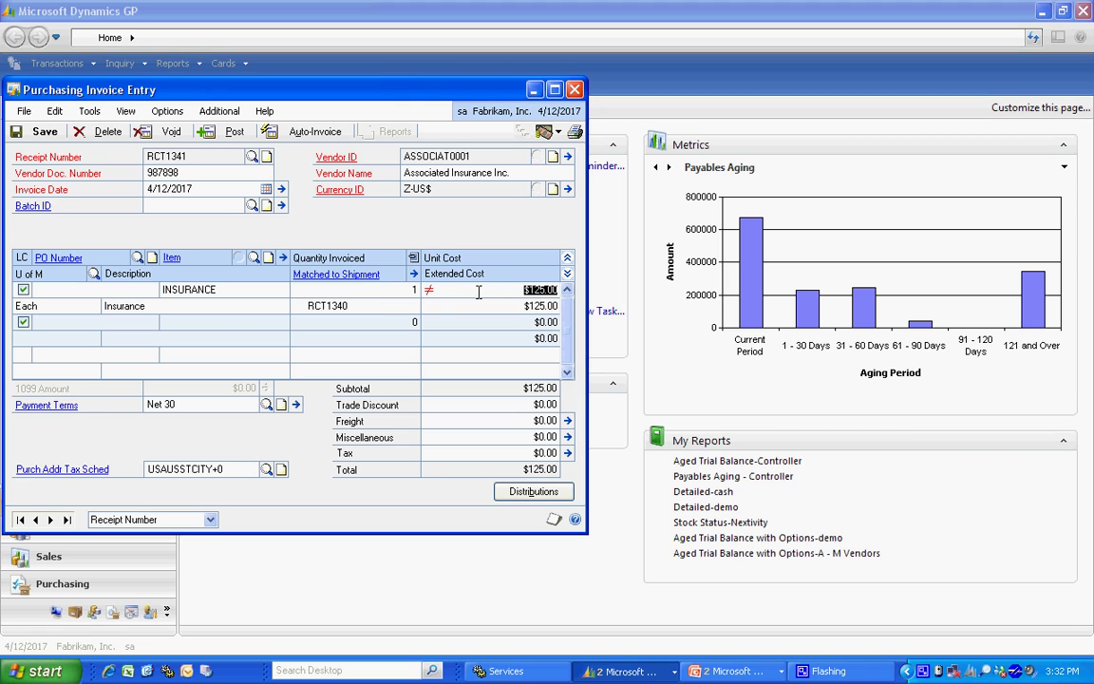
- Review the landed cost totals of the matched shipment receipt, then post the insurance invoice
left_click(336, 275)
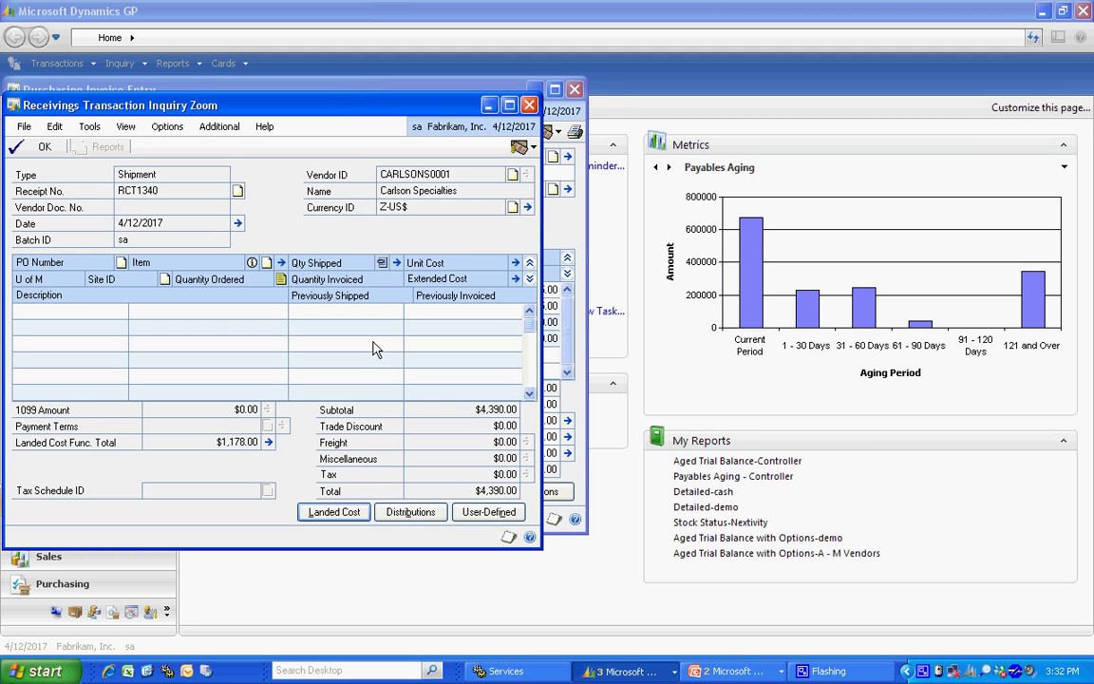
left_click(268, 443)
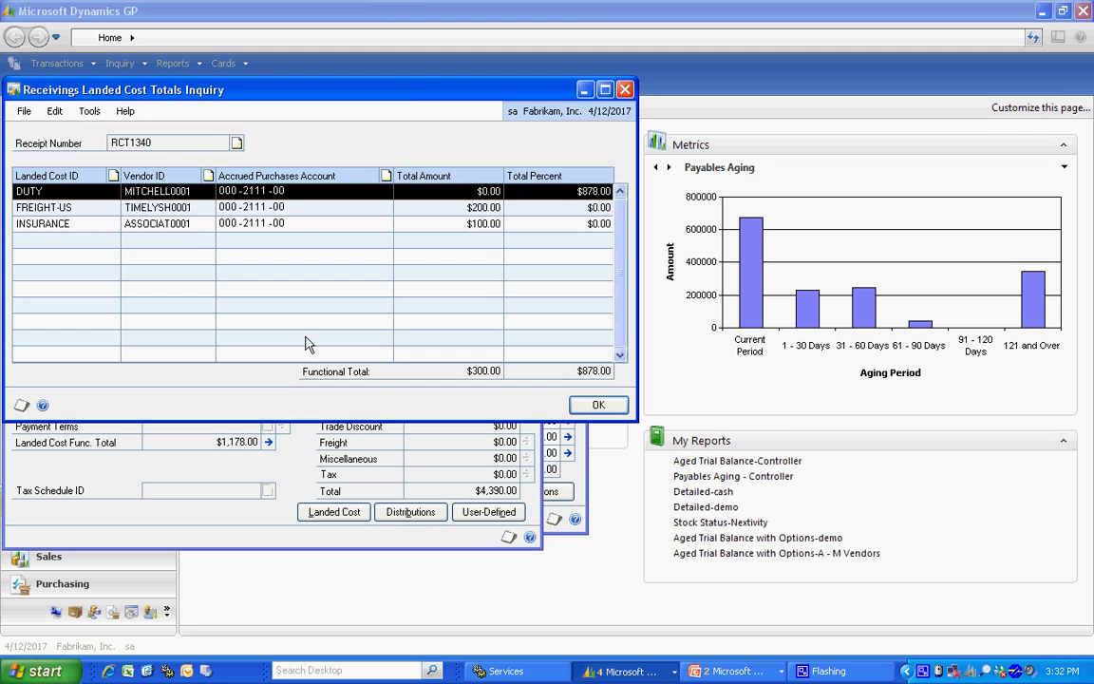
left_click(598, 406)
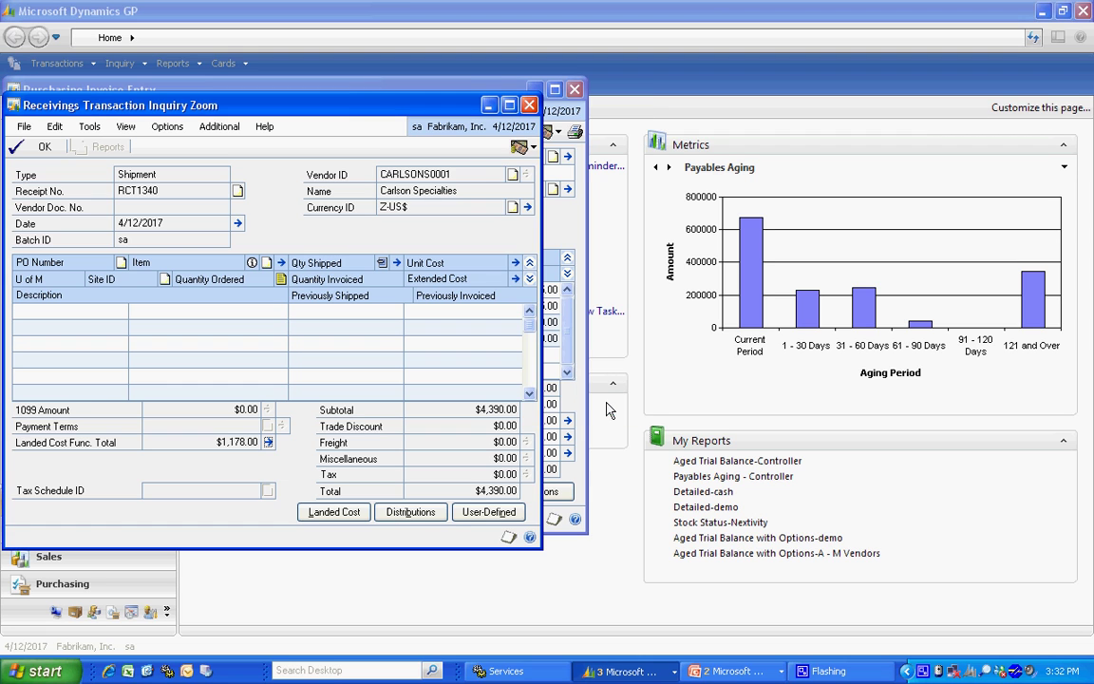
left_click(530, 107)
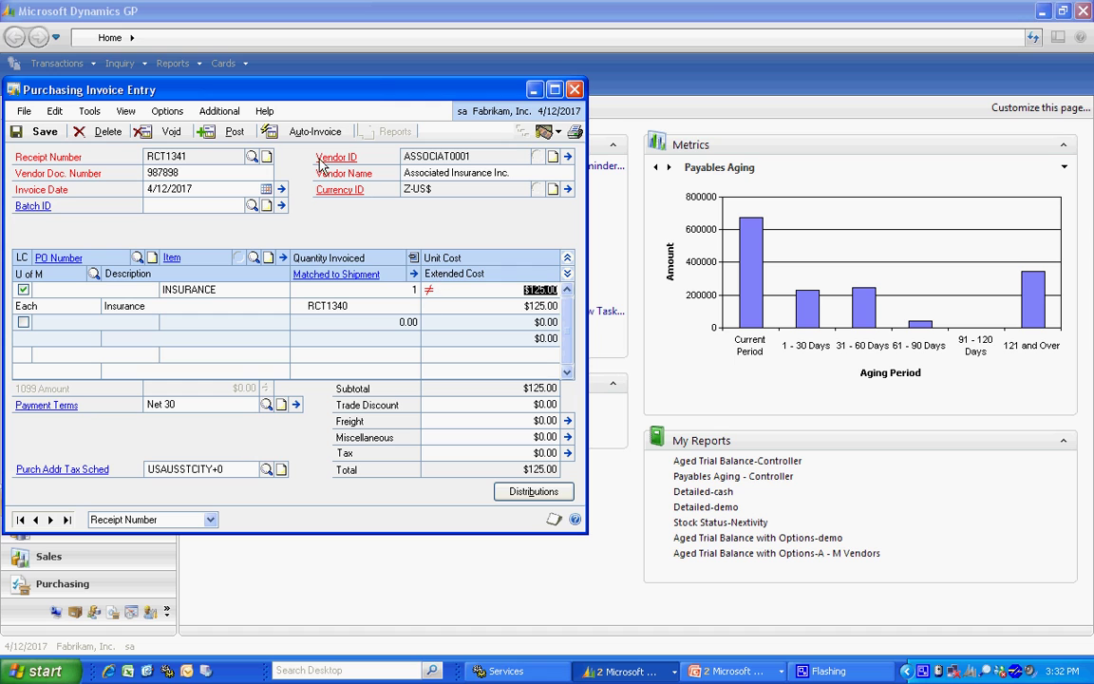
left_click(236, 133)
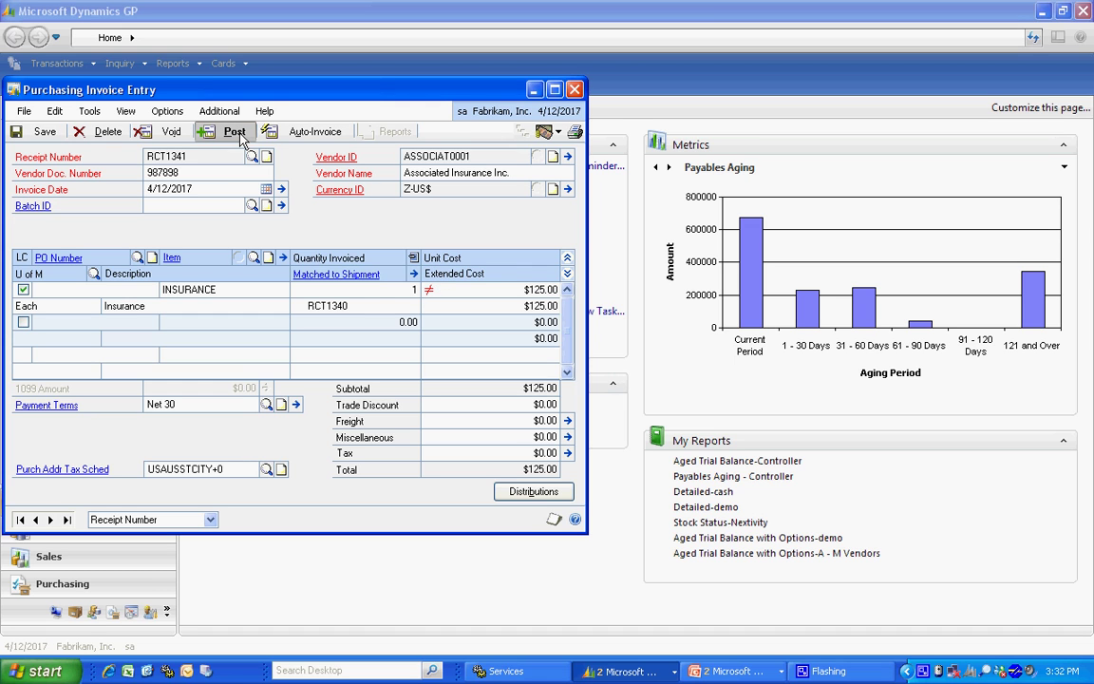